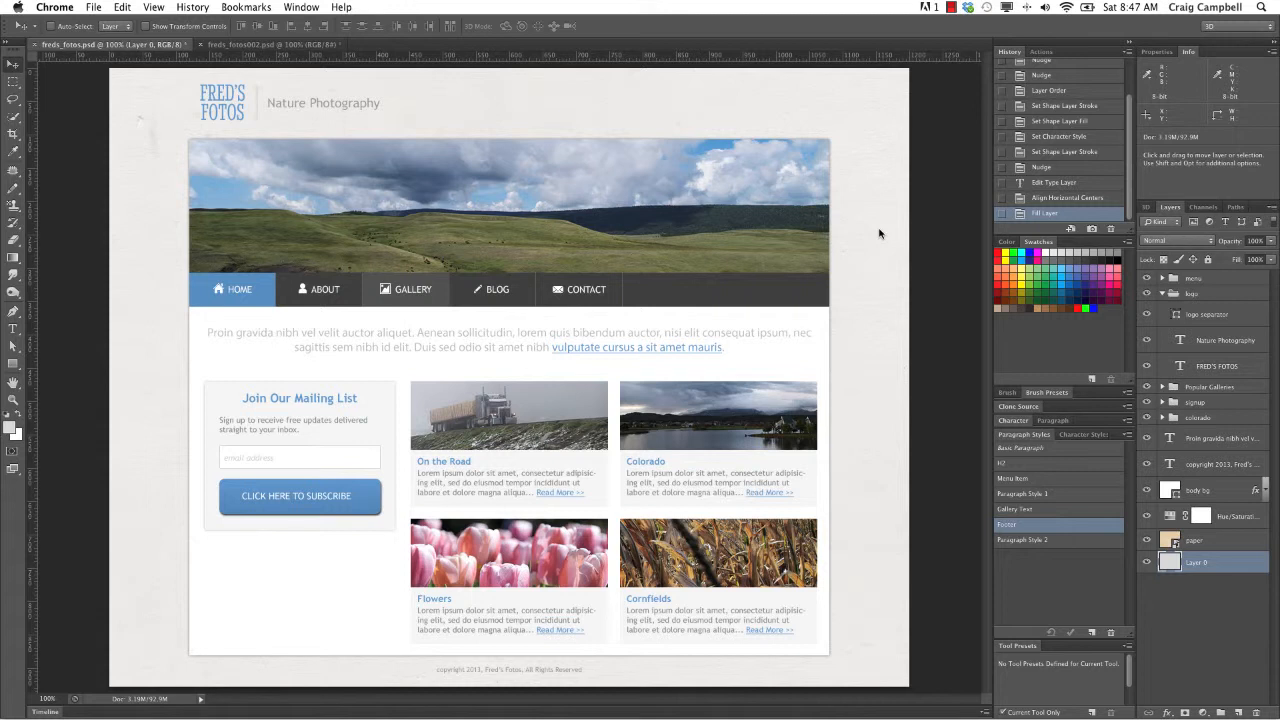
Hide and show the paper layer and the Hue/Saturation layer in the finished design to examine their effect on the background.
{"action": "left_click", "coordinate": [1147, 543]}
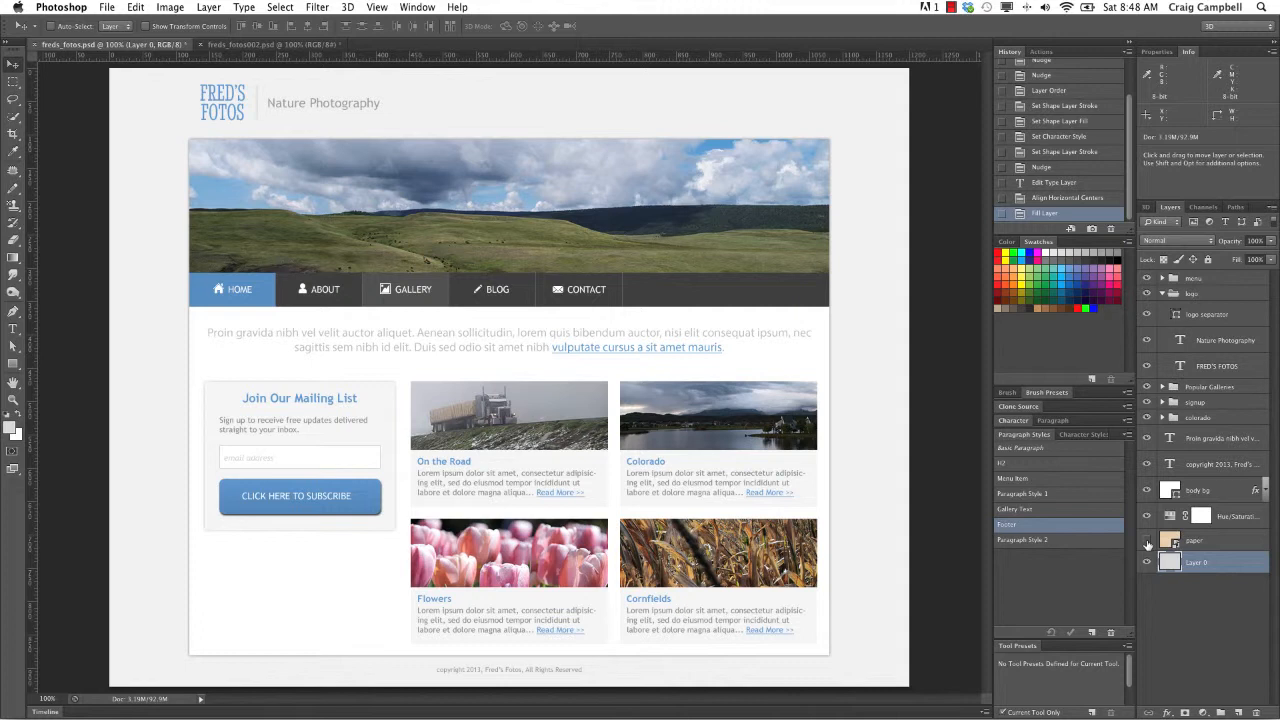
{"action": "left_click", "coordinate": [1147, 541]}
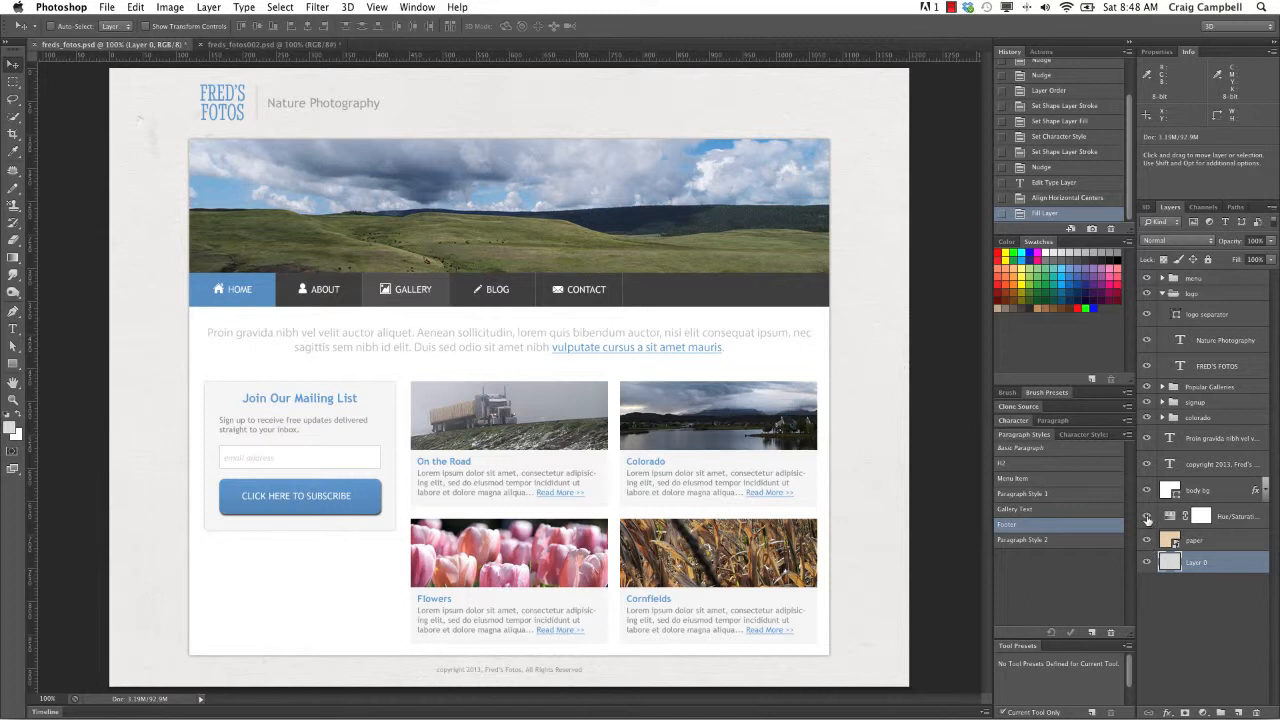
{"action": "left_click", "coordinate": [1147, 517]}
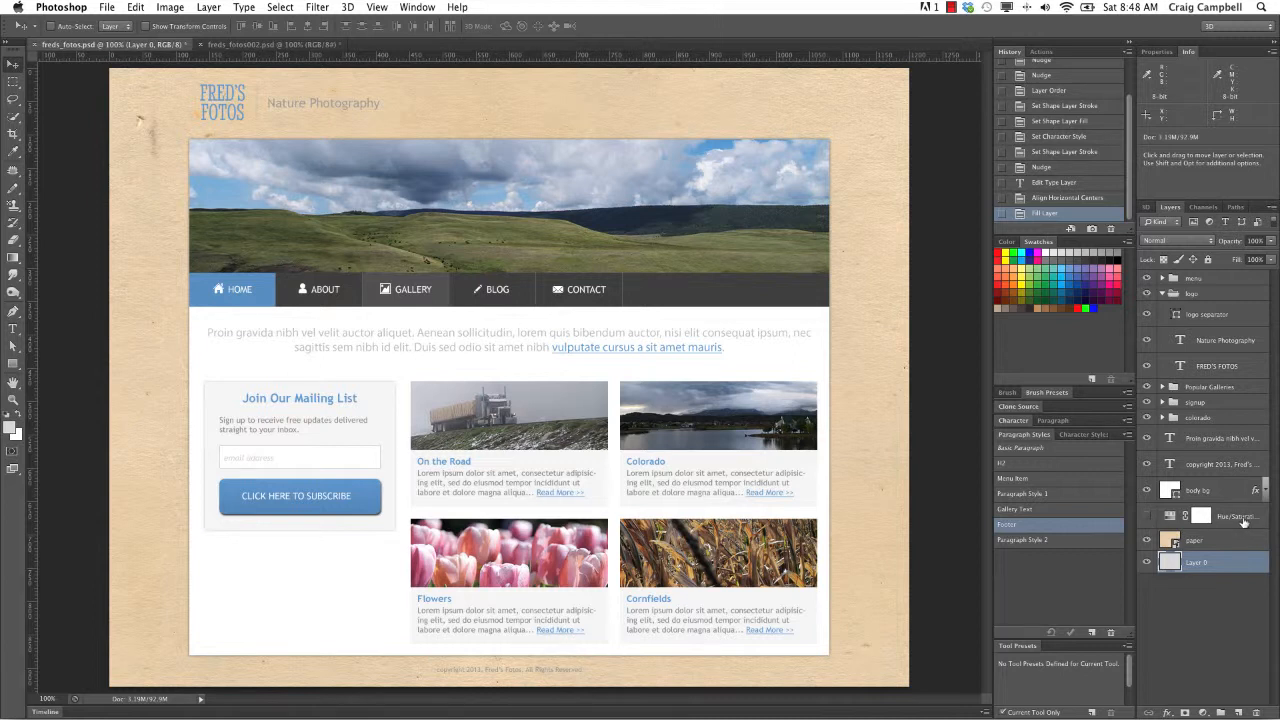
{"action": "left_click", "coordinate": [1147, 517]}
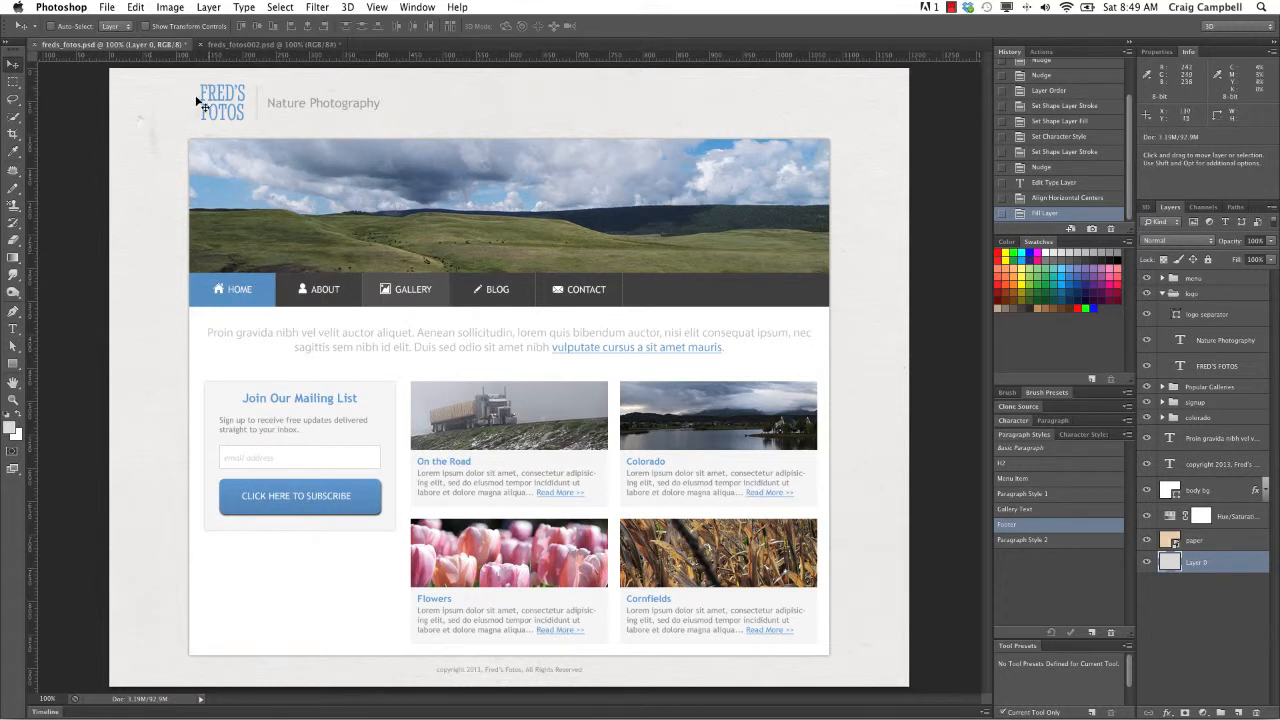
Switch to the freds_fotos002.psd document and place paper.jpg from the source-files folder into it.
{"action": "left_click", "coordinate": [262, 44]}
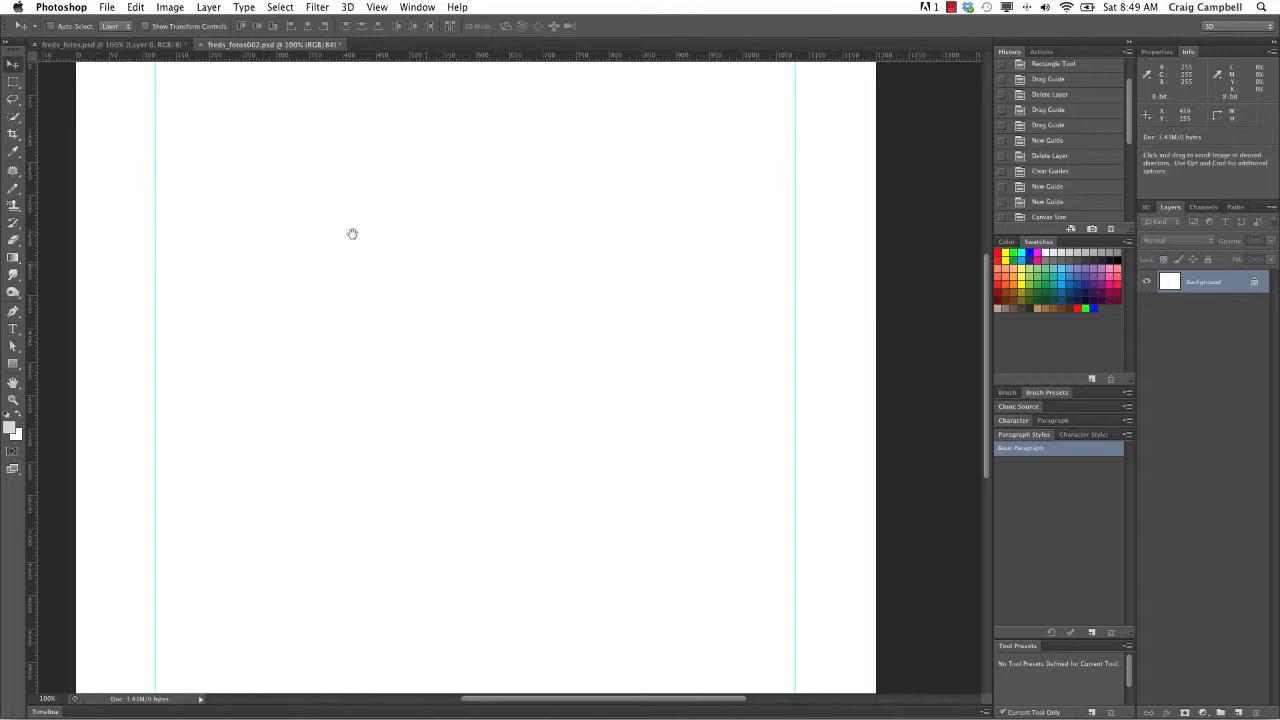
{"action": "key", "text": "z"}
{"action": "left_click_drag", "start_coordinate": [394, 209], "coordinate": [375, 209]}
{"action": "key", "text": "v"}
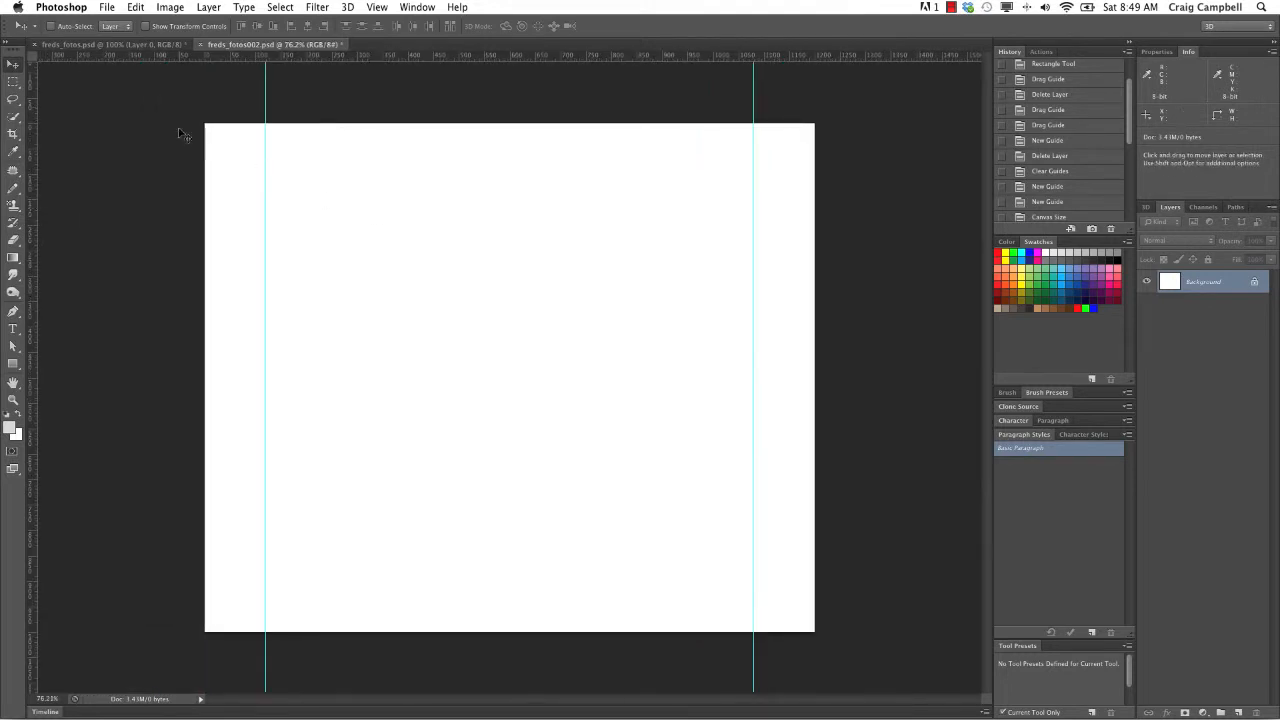
{"action": "left_click", "coordinate": [107, 9]}
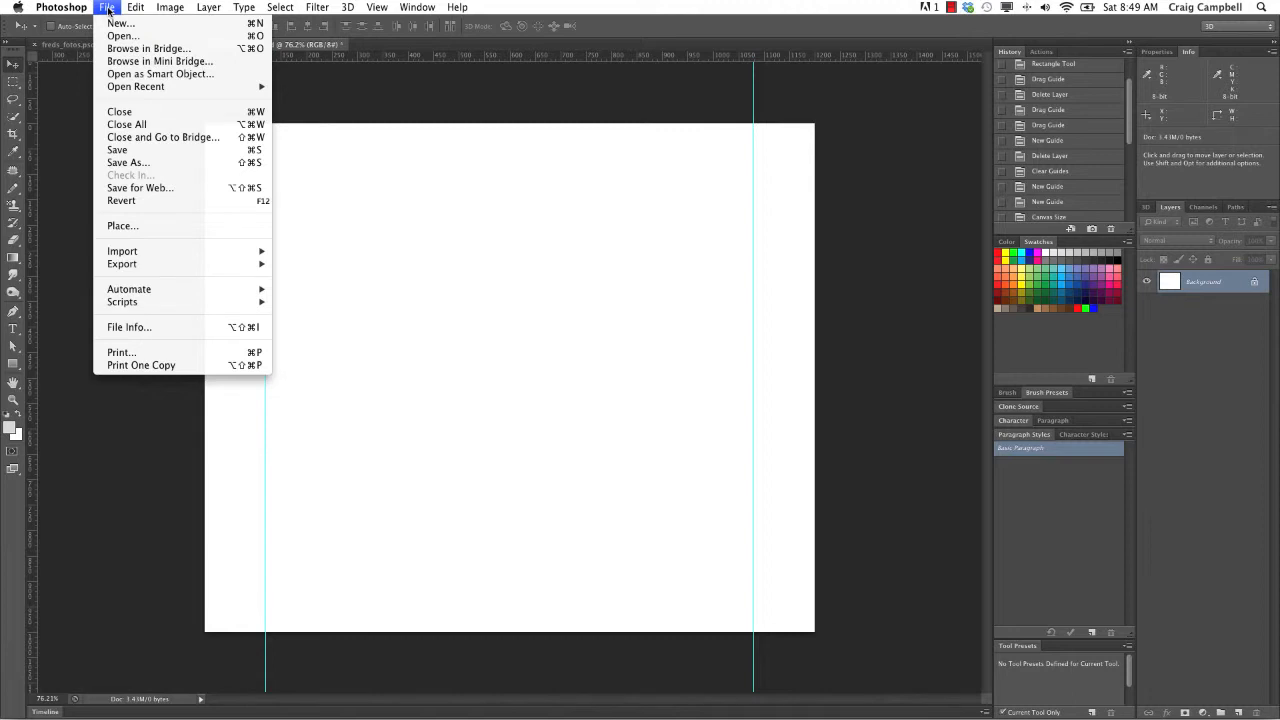
{"action": "left_click", "coordinate": [120, 227]}
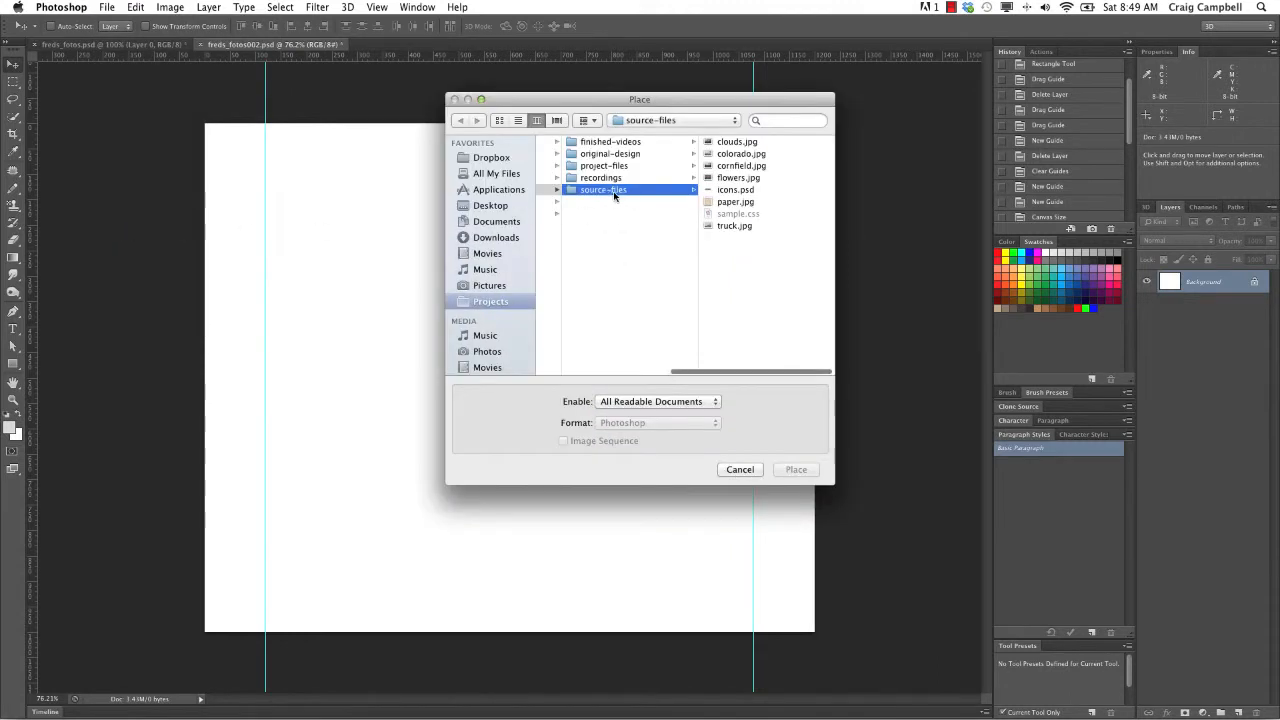
{"action": "left_click", "coordinate": [728, 202]}
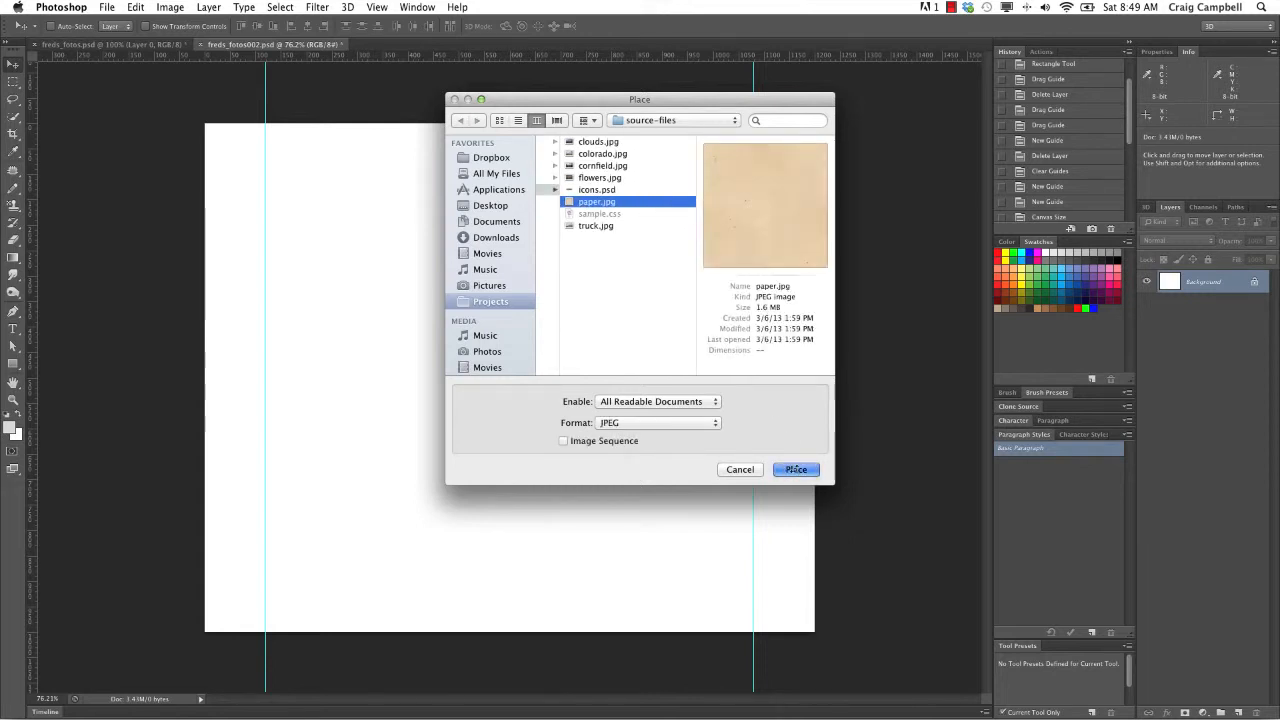
{"action": "left_click", "coordinate": [796, 469]}
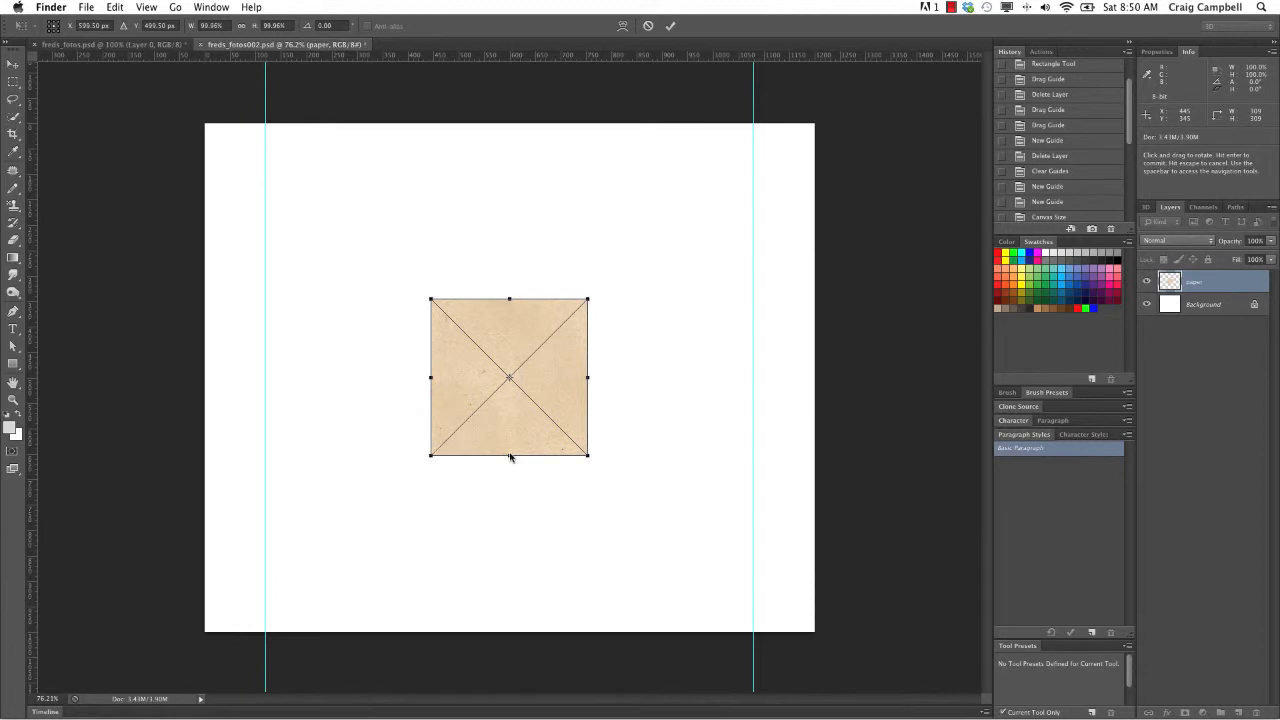
Scale the placed paper image proportionally from its centre to about 392% so it covers the whole canvas, and commit it.
{"action": "left_click", "coordinate": [584, 448]}
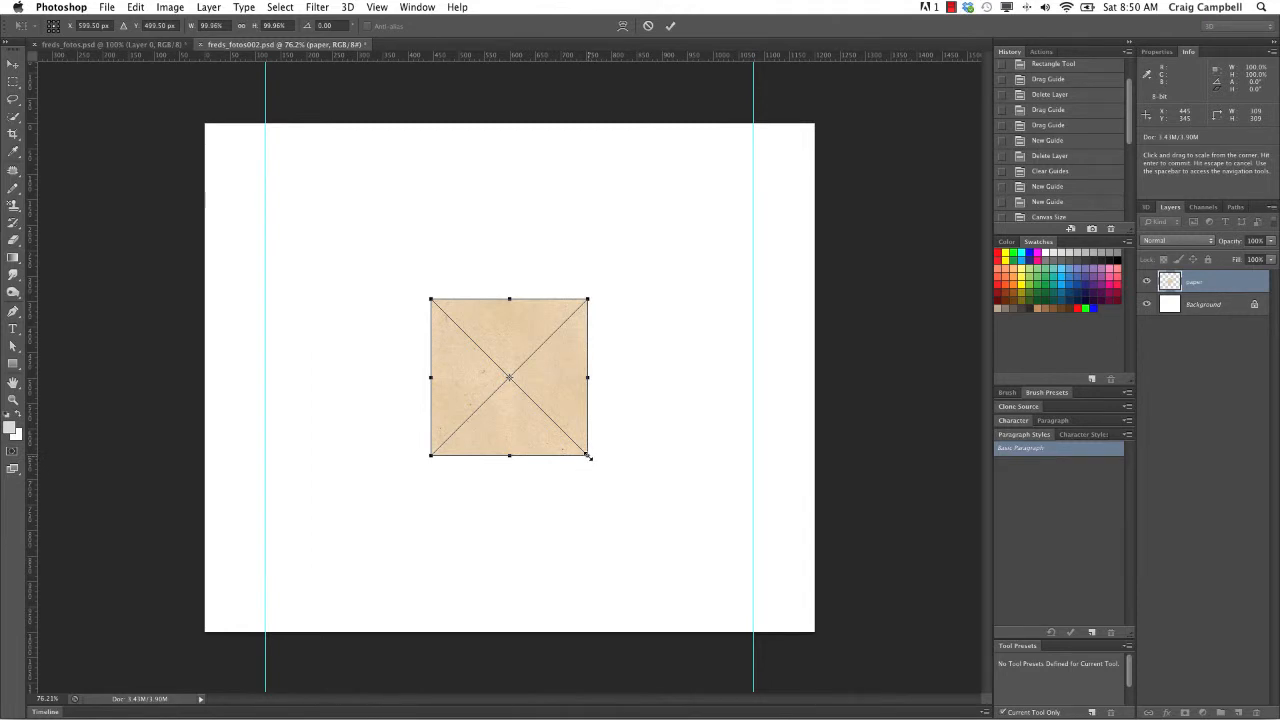
{"action": "mouse_move", "coordinate": [587, 455]}
{"action": "left_mouse_down"}
{"action": "mouse_move", "coordinate": [631, 491]}
{"action": "mouse_move", "coordinate": [672, 440]}
{"action": "mouse_move", "coordinate": [614, 508]}
{"action": "mouse_move", "coordinate": [666, 440]}
{"action": "mouse_move", "coordinate": [581, 503]}
{"action": "mouse_move", "coordinate": [635, 428]}
{"action": "mouse_move", "coordinate": [597, 420]}
{"action": "mouse_move", "coordinate": [666, 517]}
{"action": "mouse_move", "coordinate": [596, 425]}
{"action": "mouse_move", "coordinate": [636, 494]}
{"action": "mouse_move", "coordinate": [694, 540]}
{"action": "mouse_move", "coordinate": [574, 426]}
{"action": "mouse_move", "coordinate": [657, 523]}
{"action": "mouse_move", "coordinate": [563, 448]}
{"action": "left_mouse_up"}
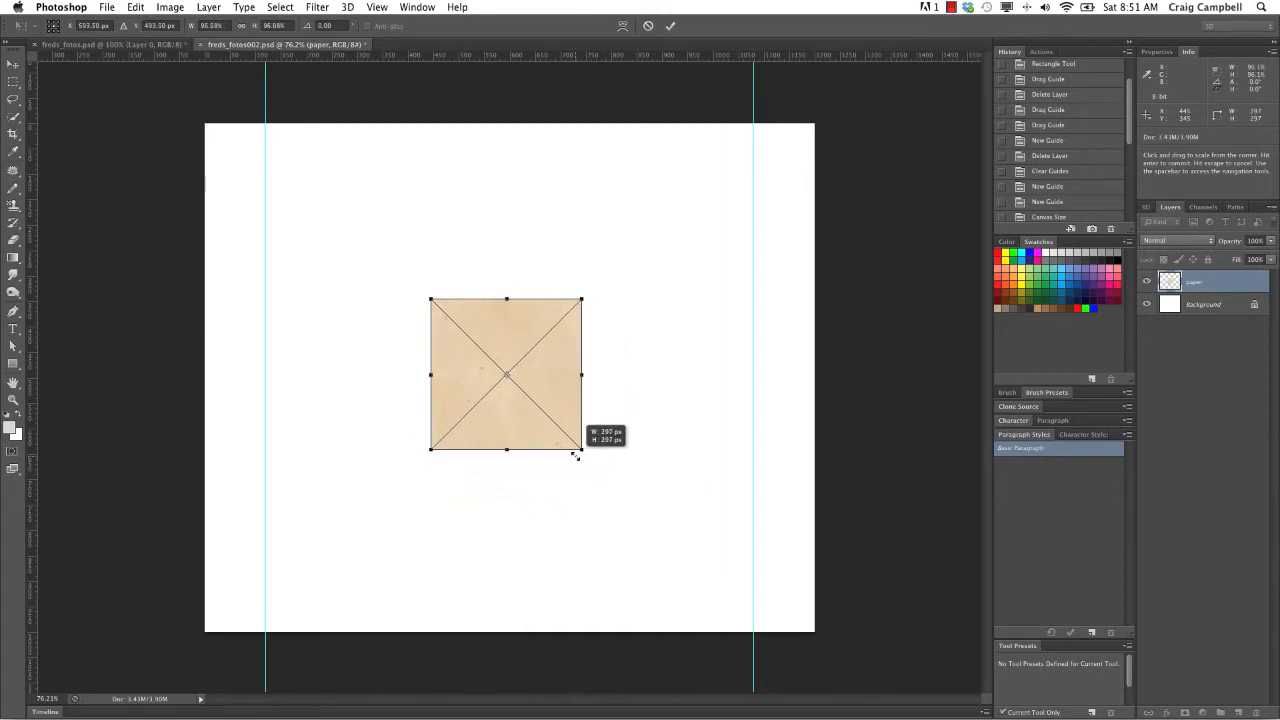
{"action": "left_click_drag", "start_coordinate": [563, 438], "coordinate": [819, 683]}
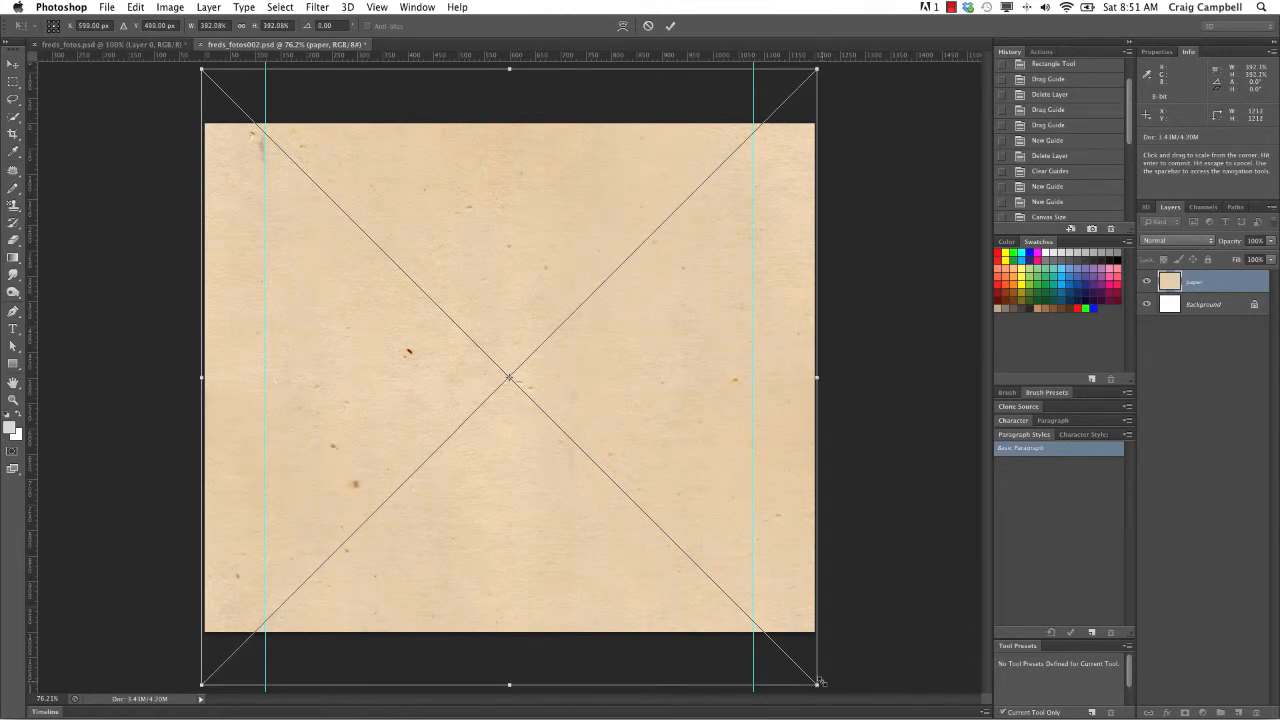
{"action": "key", "text": "Return"}
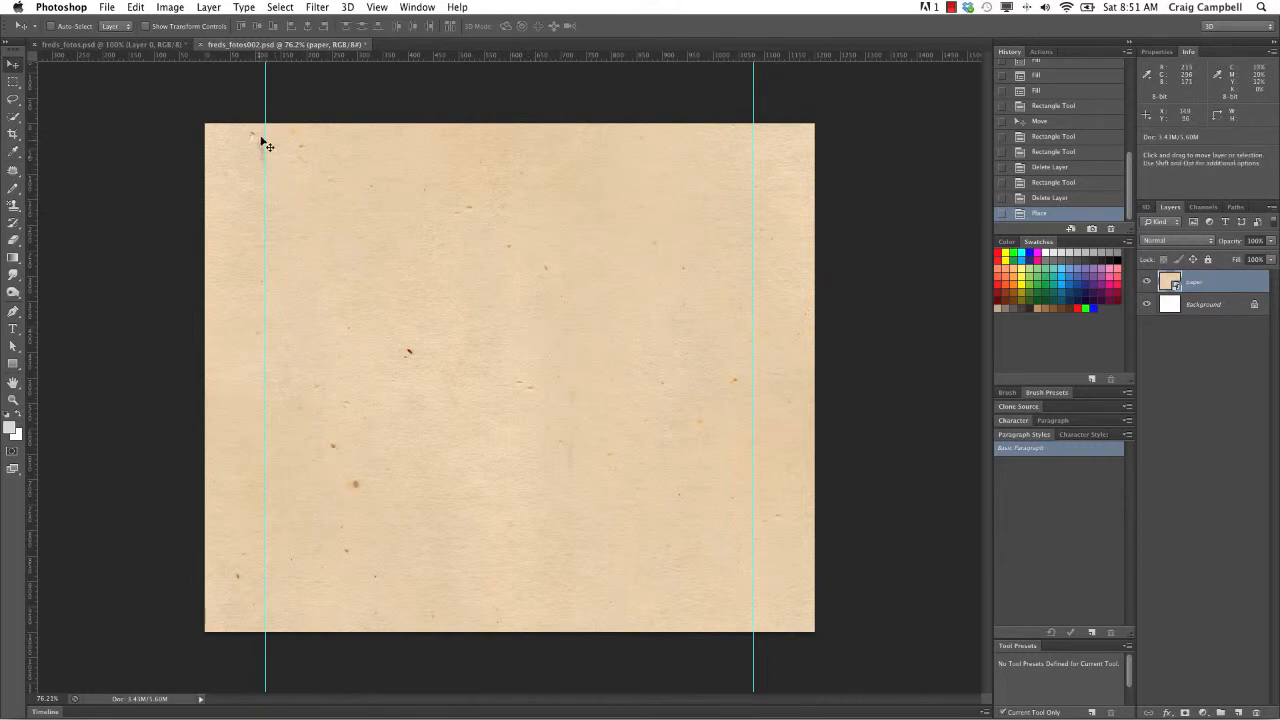
Move the paper texture slightly down on the canvas and flip it horizontally.
{"action": "left_click_drag", "start_coordinate": [361, 189], "coordinate": [356, 212]}
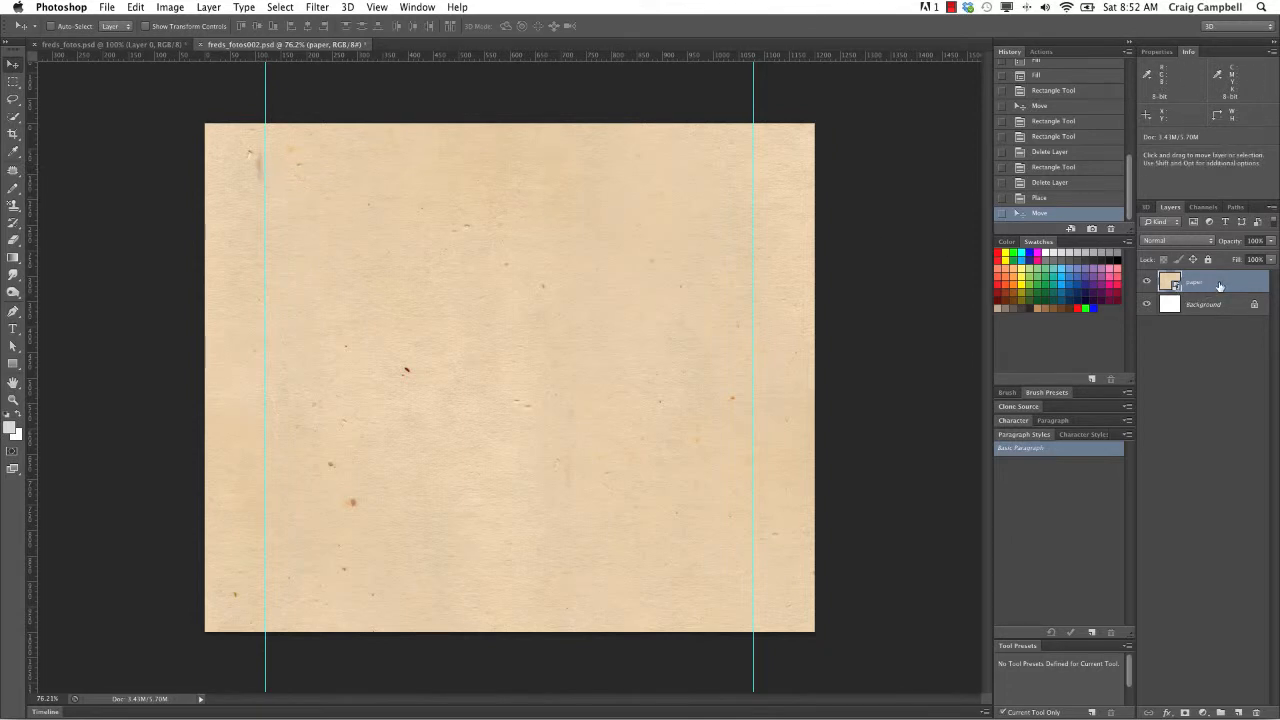
{"action": "left_click", "coordinate": [135, 7]}
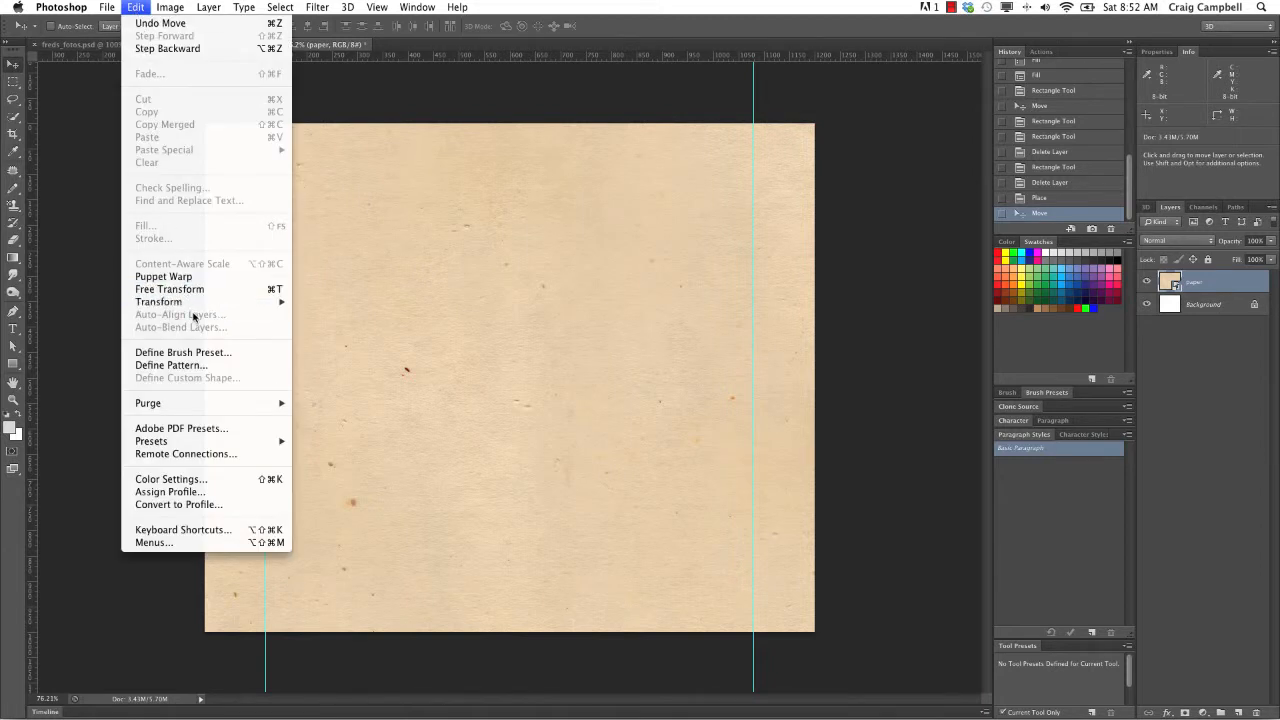
{"action": "mouse_move", "coordinate": [197, 309]}
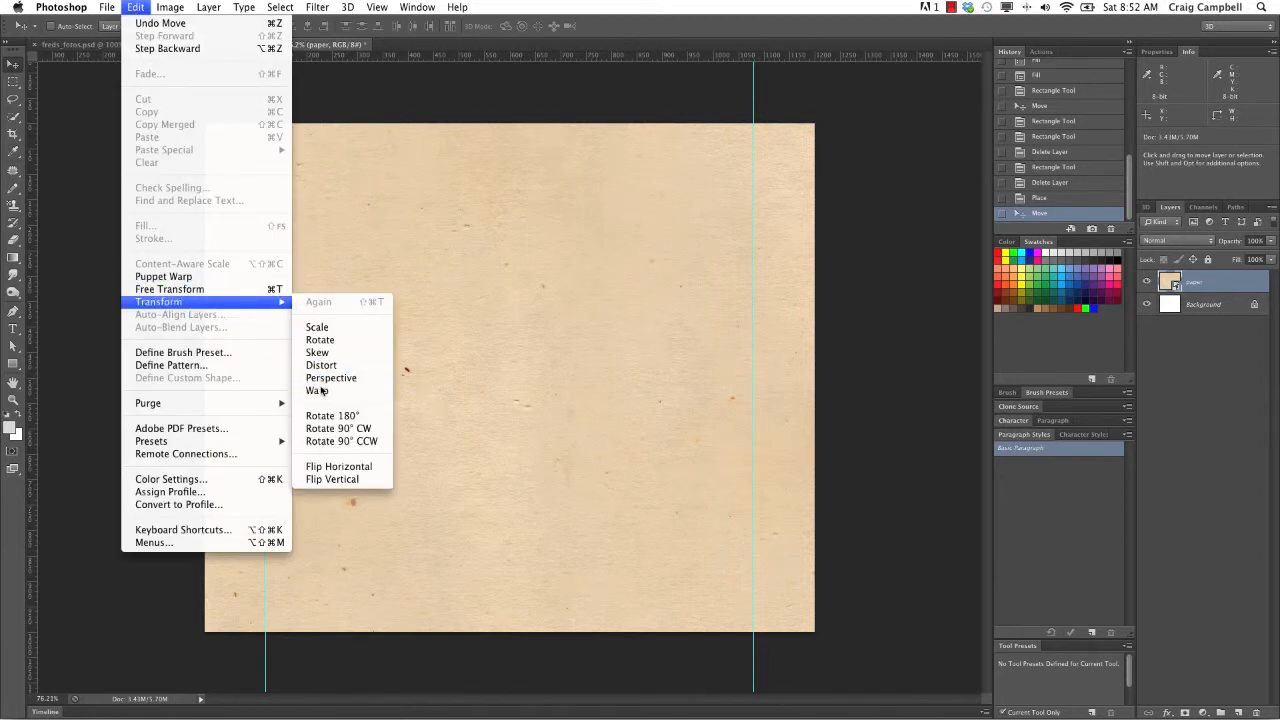
{"action": "left_click", "coordinate": [330, 466]}
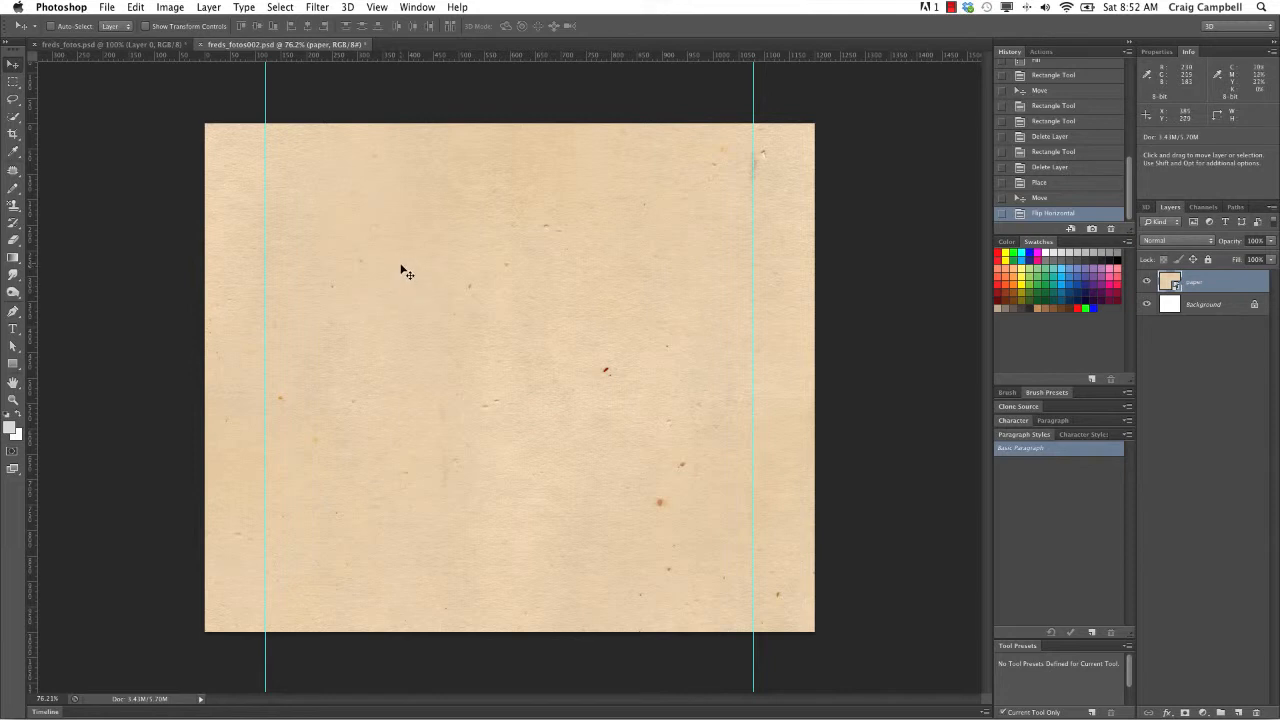
Add a Hue/Saturation adjustment layer above the paper layer.
{"action": "left_click", "coordinate": [210, 8]}
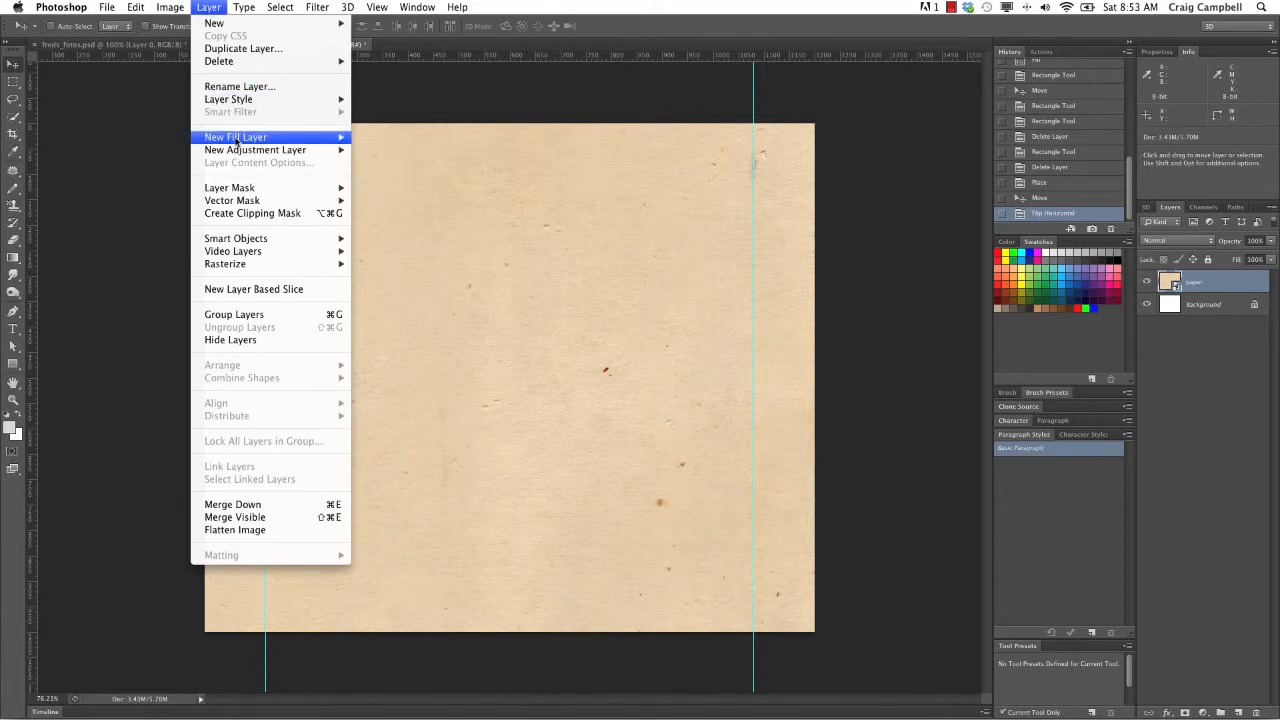
{"action": "mouse_move", "coordinate": [236, 152]}
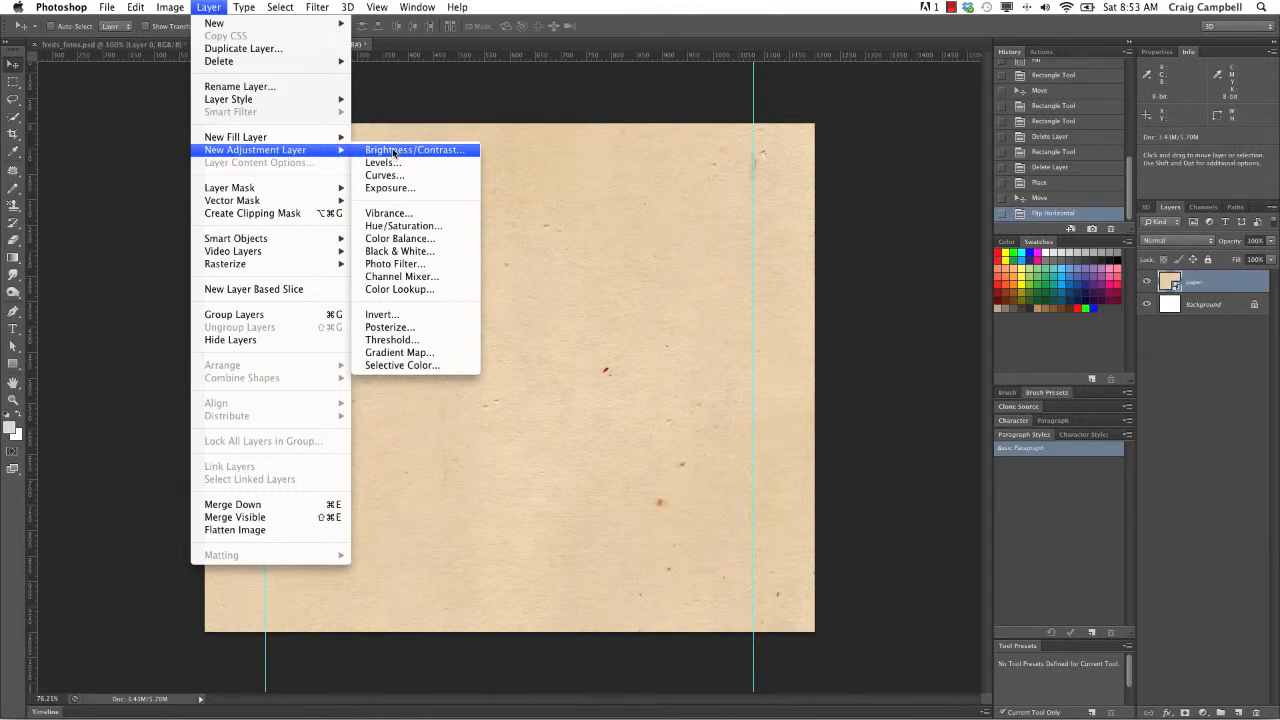
{"action": "left_click", "coordinate": [206, 8]}
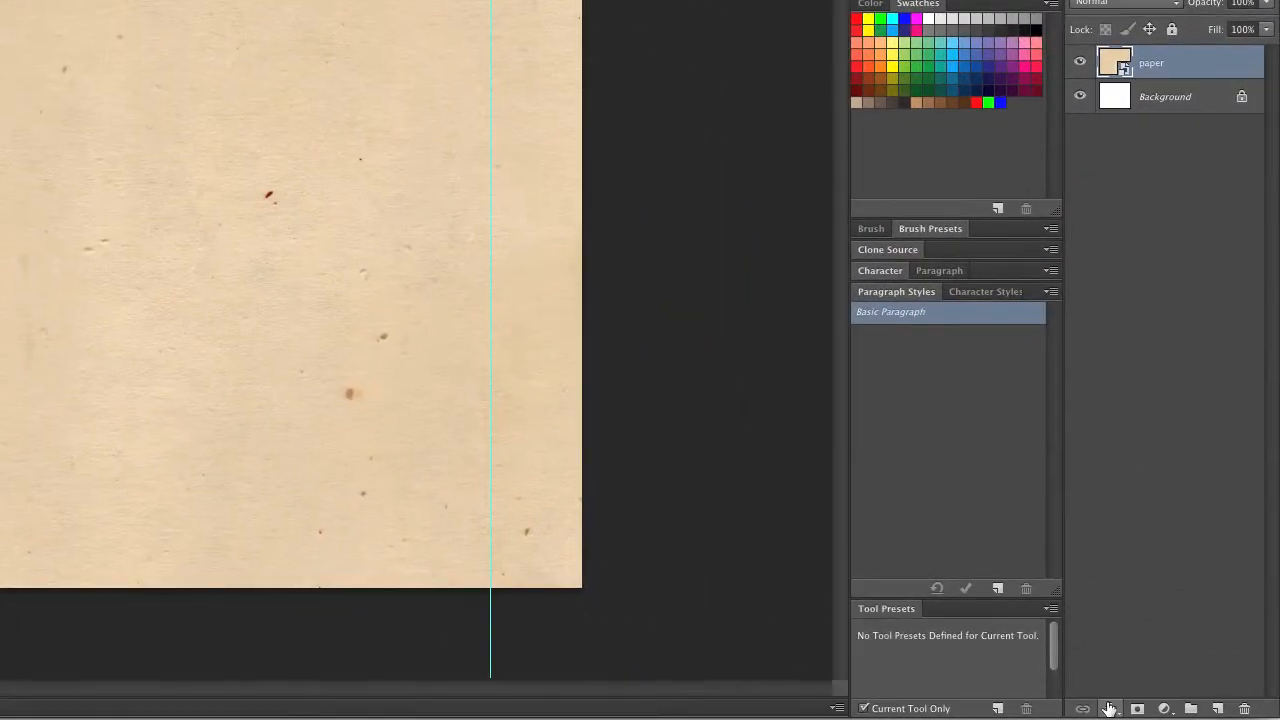
{"action": "left_click", "coordinate": [1164, 708]}
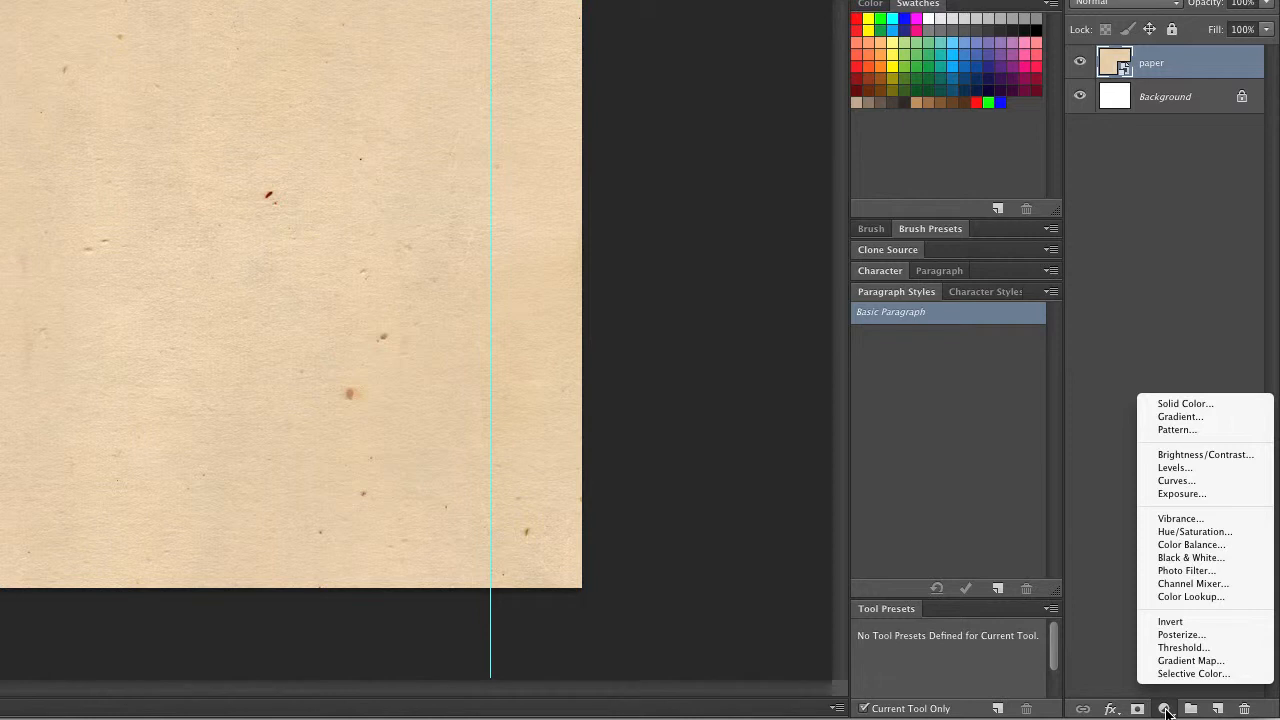
{"action": "left_click", "coordinate": [1180, 533]}
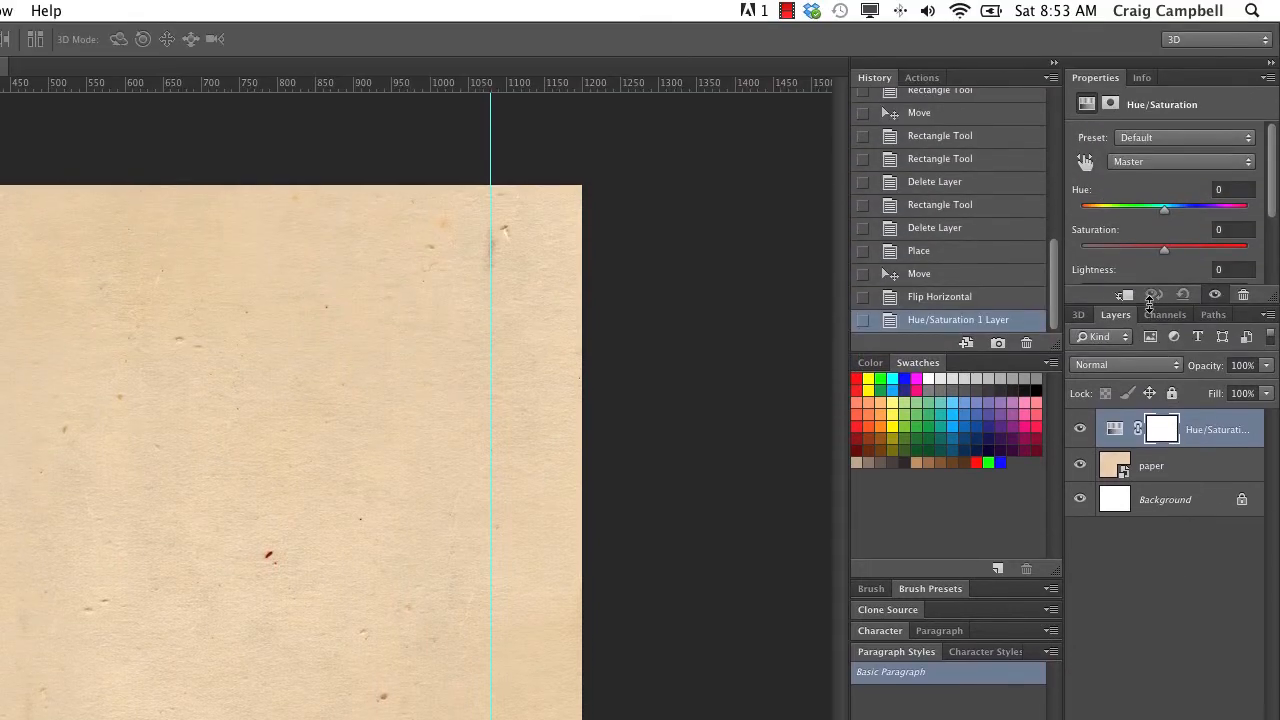
Enlarge the adjustment's properties area and set Saturation to -87 and Lightness to +54.
{"action": "left_click_drag", "start_coordinate": [1149, 304], "coordinate": [1158, 510]}
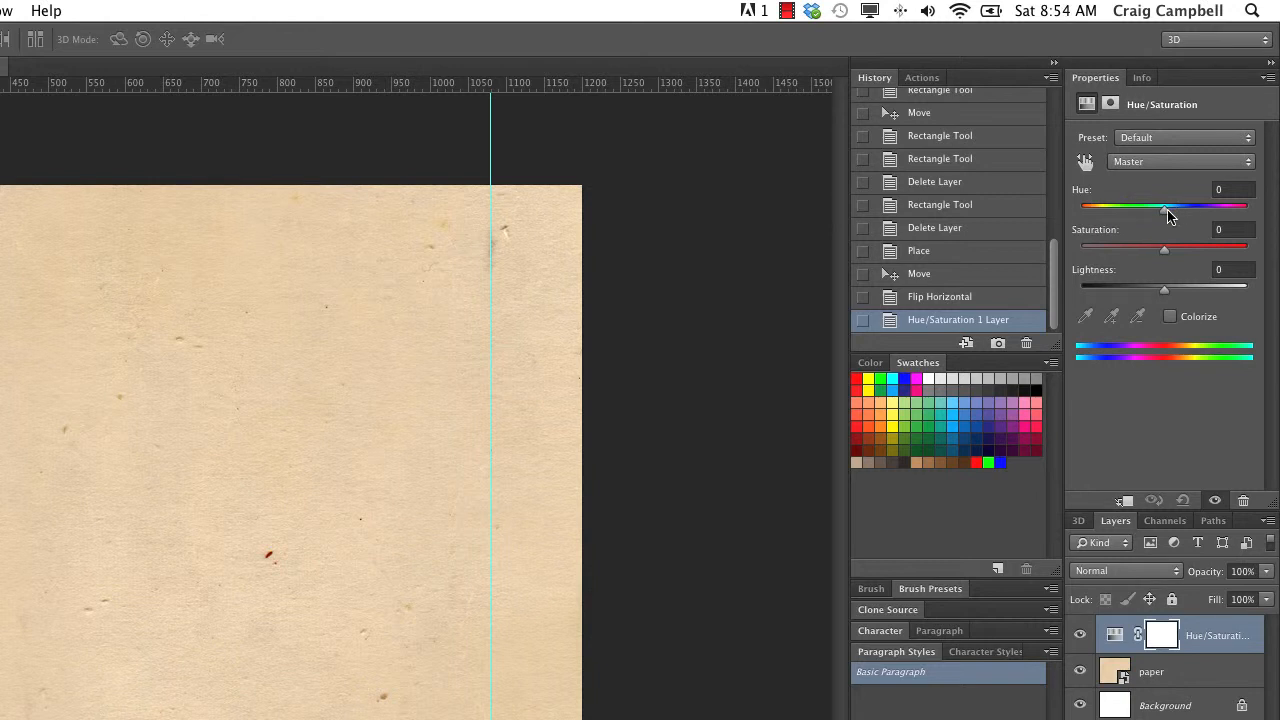
{"action": "left_click_drag", "start_coordinate": [1168, 215], "coordinate": [1091, 257]}
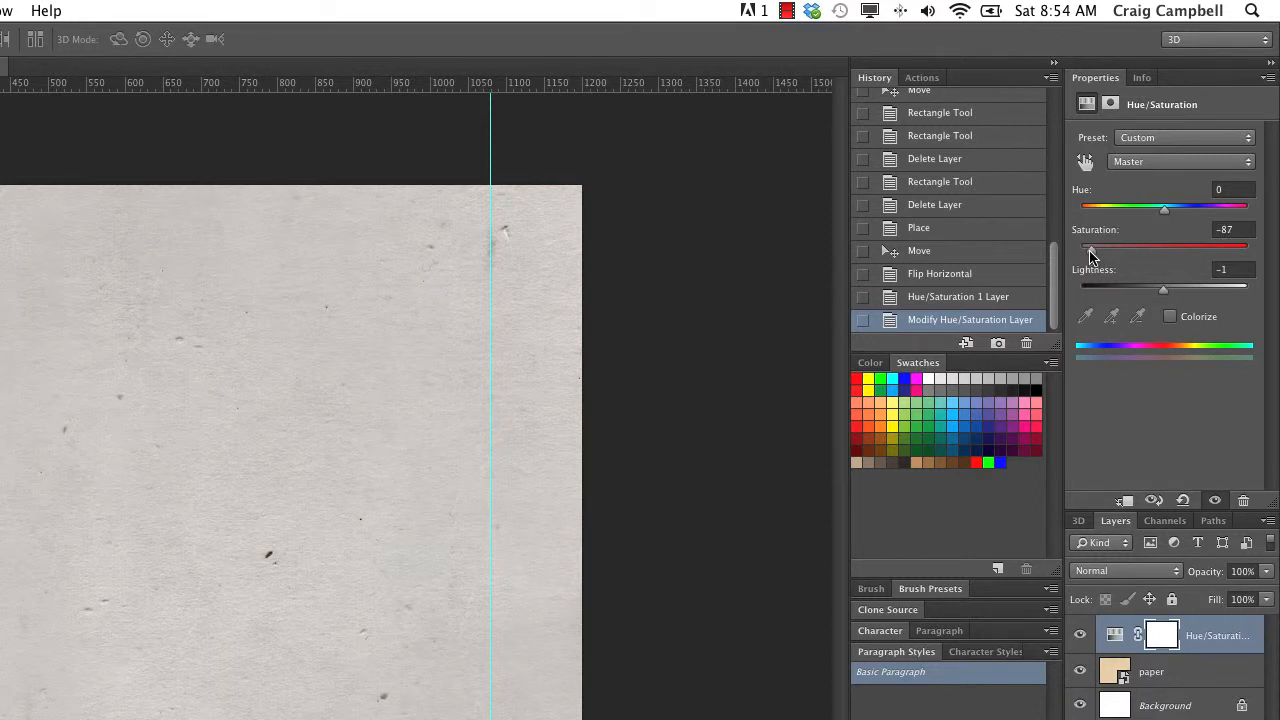
{"action": "left_click_drag", "start_coordinate": [1165, 293], "coordinate": [1208, 292]}
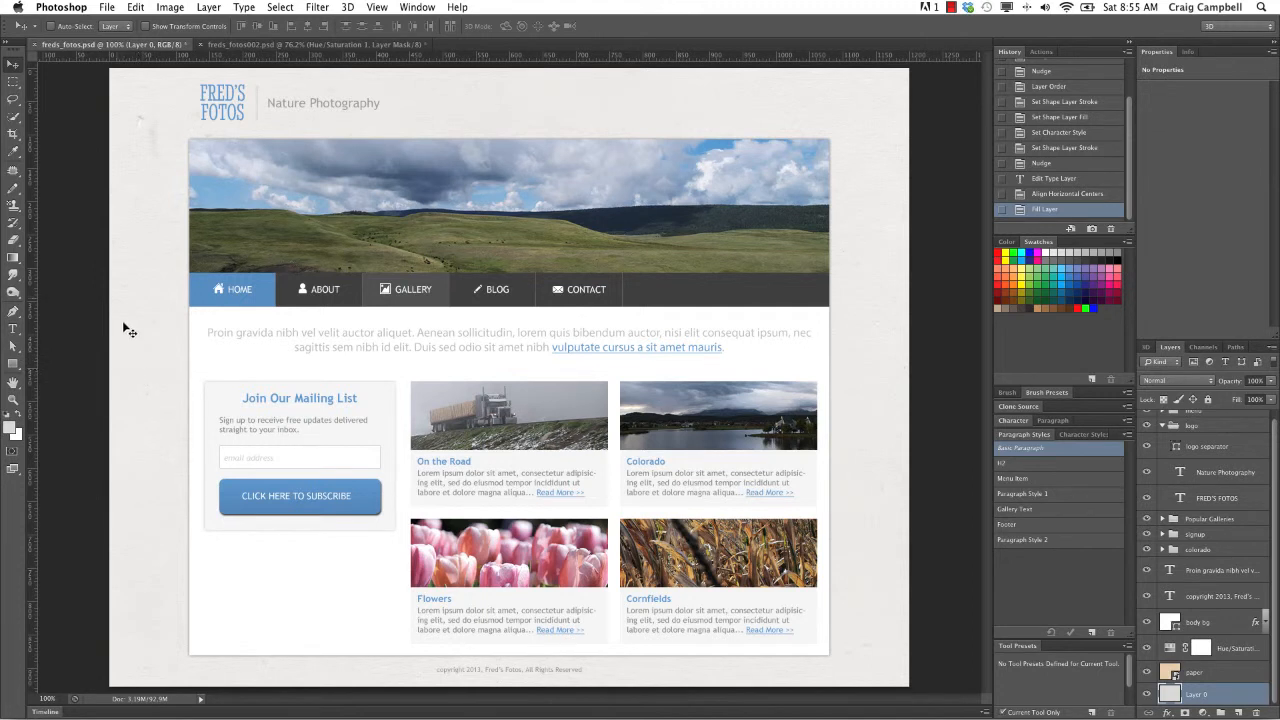
Return to the freds_fotos002.psd document and save it as freds_fotos003.psd in the project-files folder.
{"action": "left_click", "coordinate": [240, 45]}
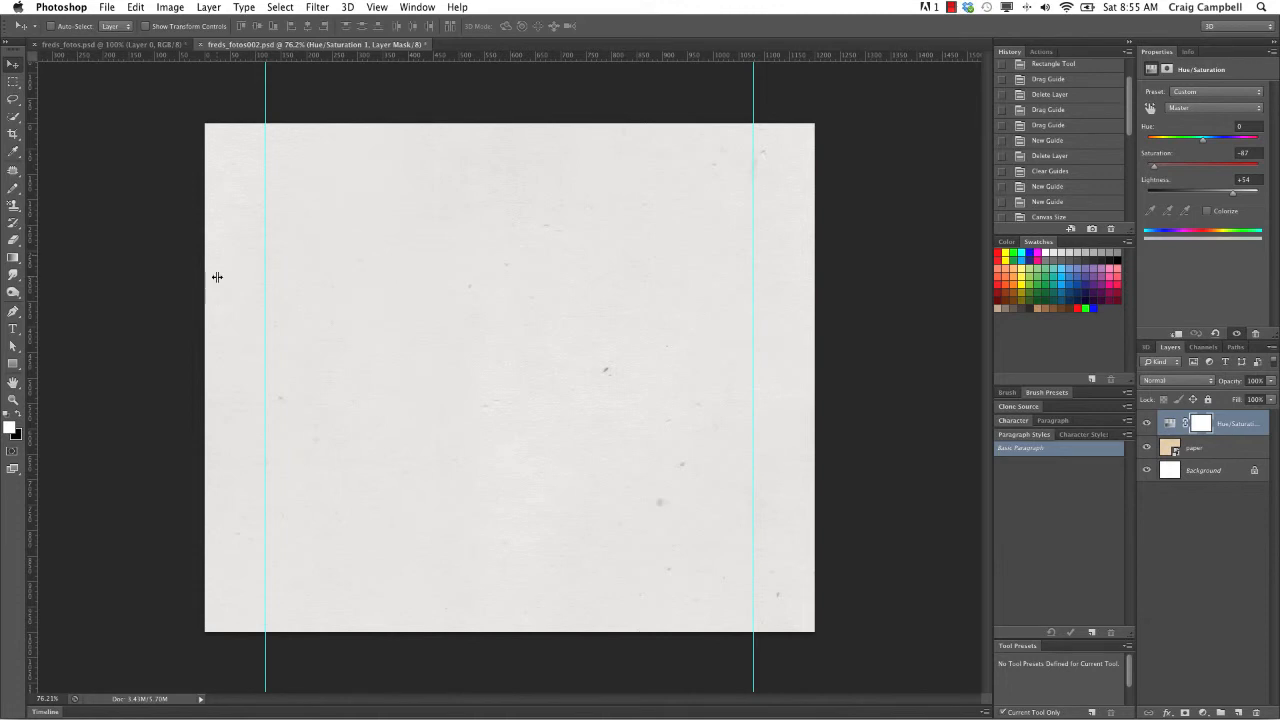
{"action": "left_click", "coordinate": [106, 7]}
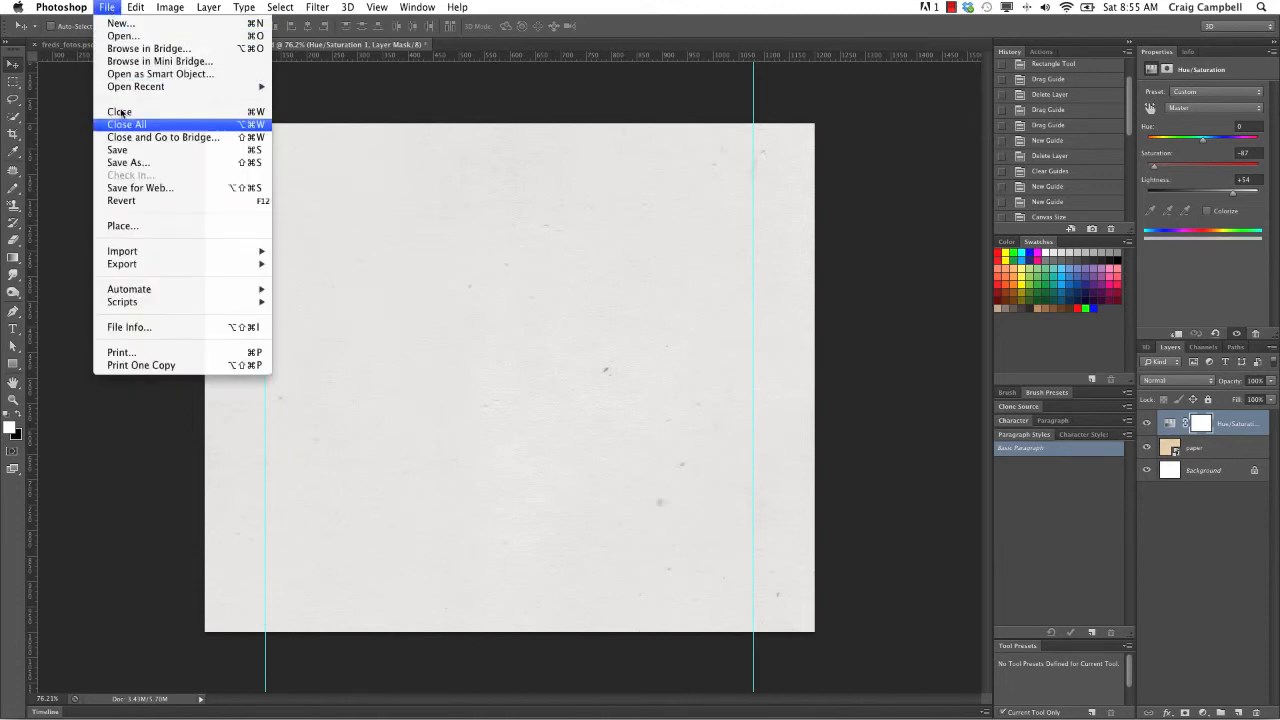
{"action": "left_click", "coordinate": [120, 163]}
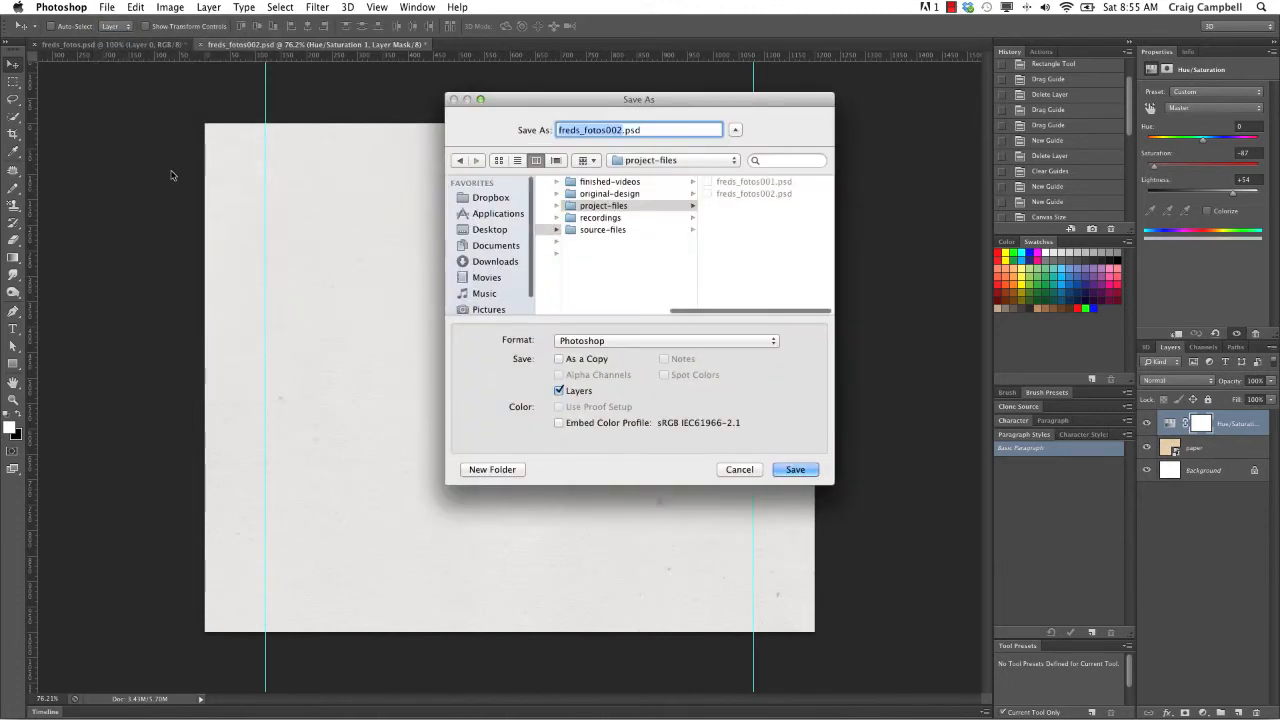
{"action": "left_click", "coordinate": [622, 130]}
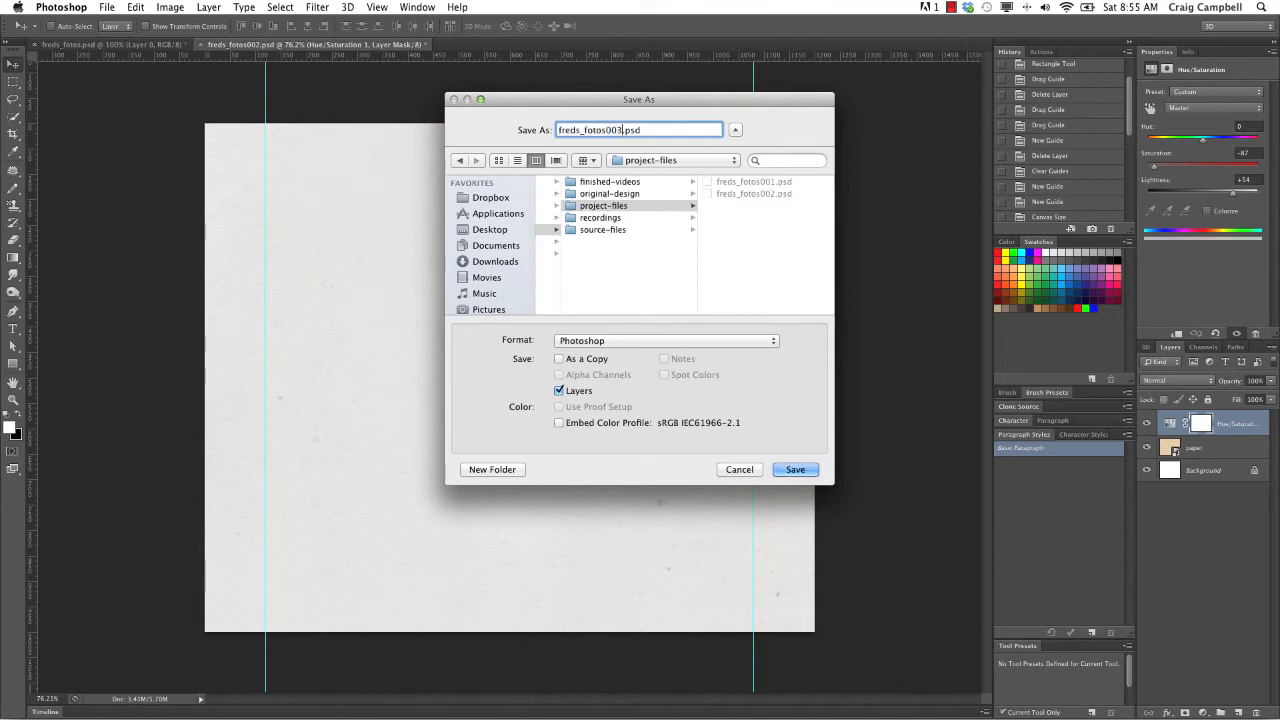
{"action": "left_click", "coordinate": [785, 470]}
{"action": "left_click", "coordinate": [625, 221]}
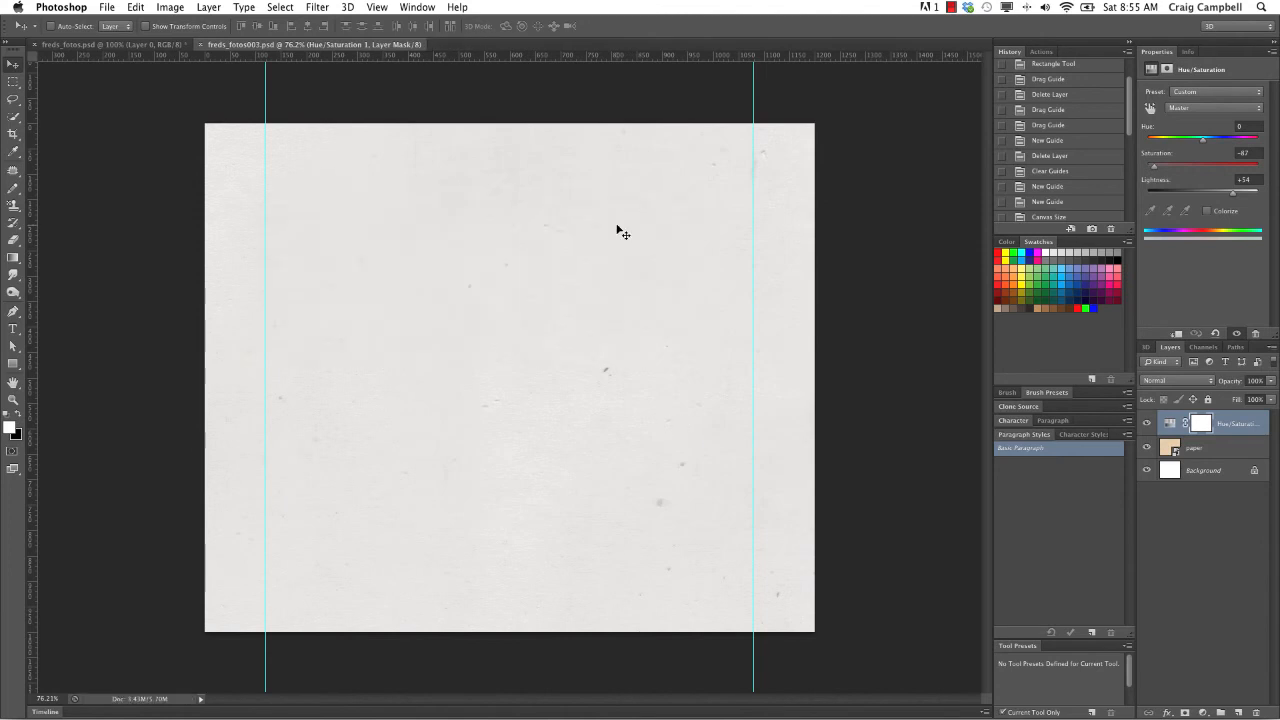